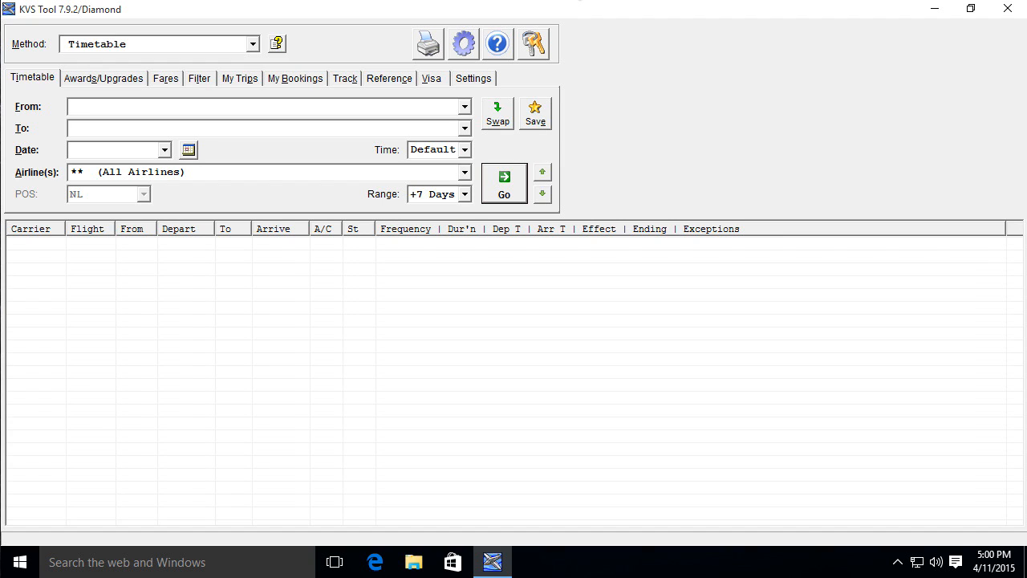
- Display the saved login credentials for the QF Frequent Flyer programme in the settings
left_click(480, 77)
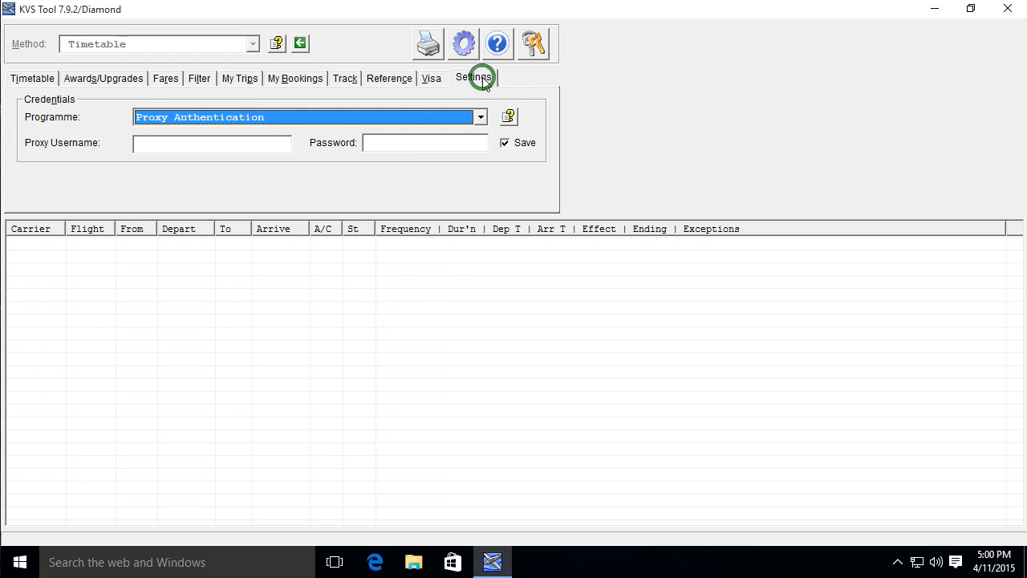
left_click(383, 119)
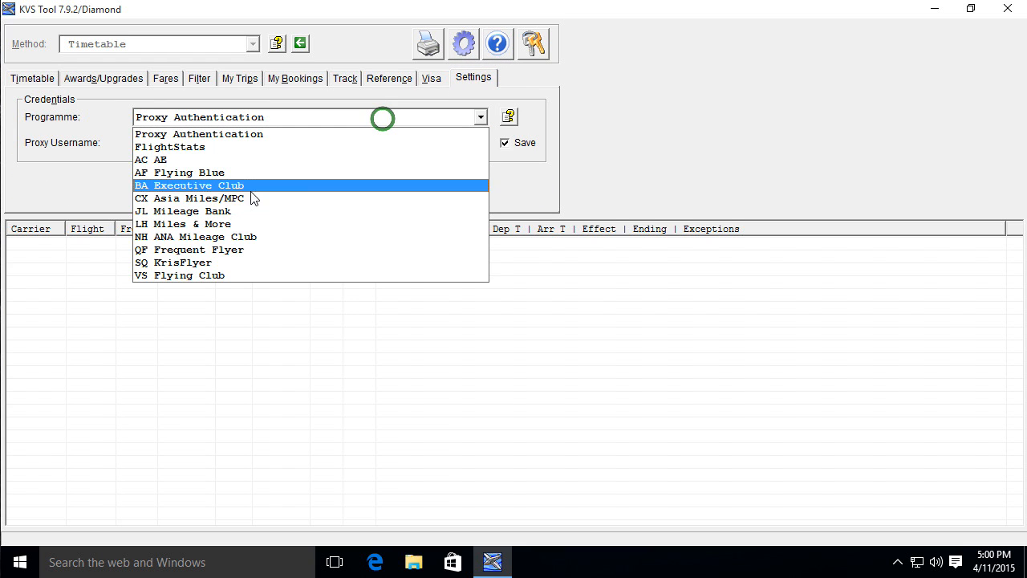
left_click(190, 250)
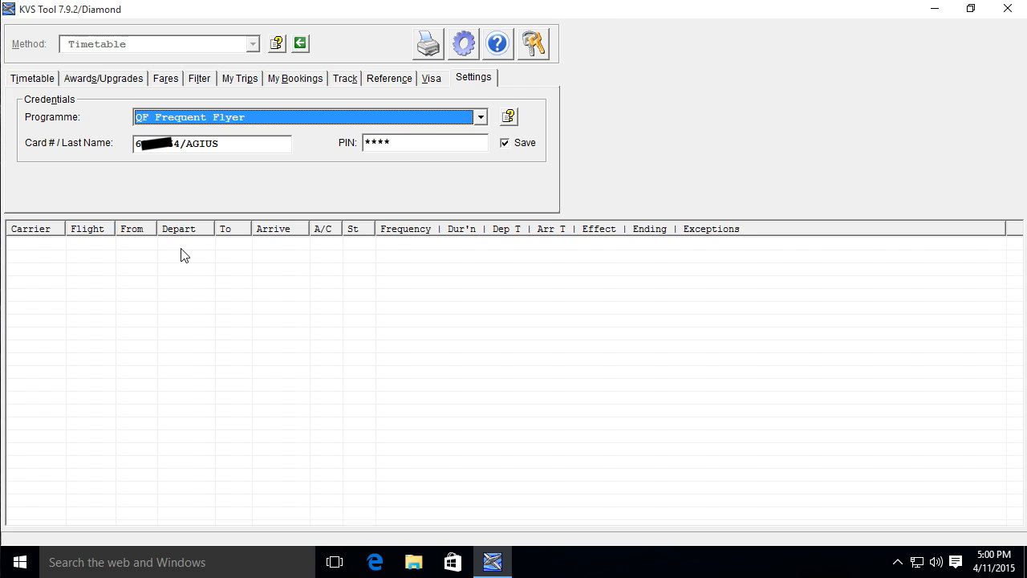
key("super+Tab")
key("super+Tab")
key("super+Tab")
- Look through the available sections, from Timetable, Awards/Upgrades and Fares to Reference, Visa and the result filtering options
left_click(33, 78)
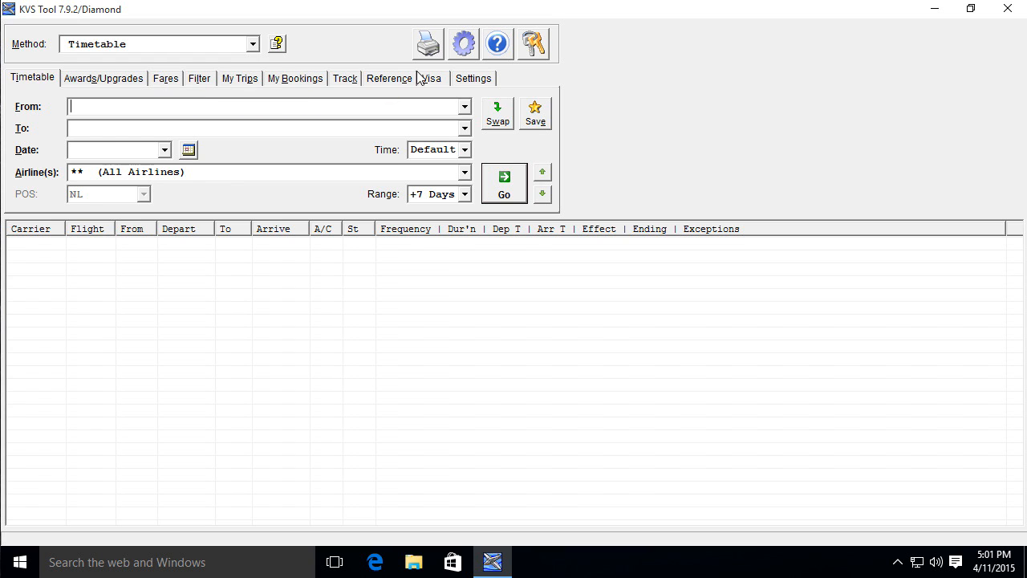
left_click(114, 80)
left_click(156, 79)
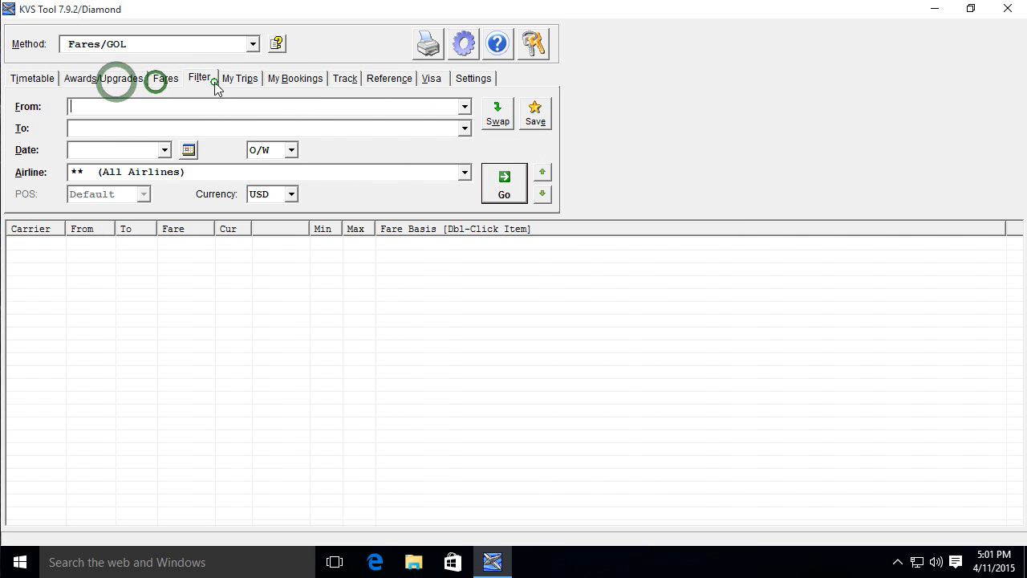
left_click(213, 78)
left_click(255, 79)
left_click(293, 81)
left_click(345, 79)
left_click(389, 79)
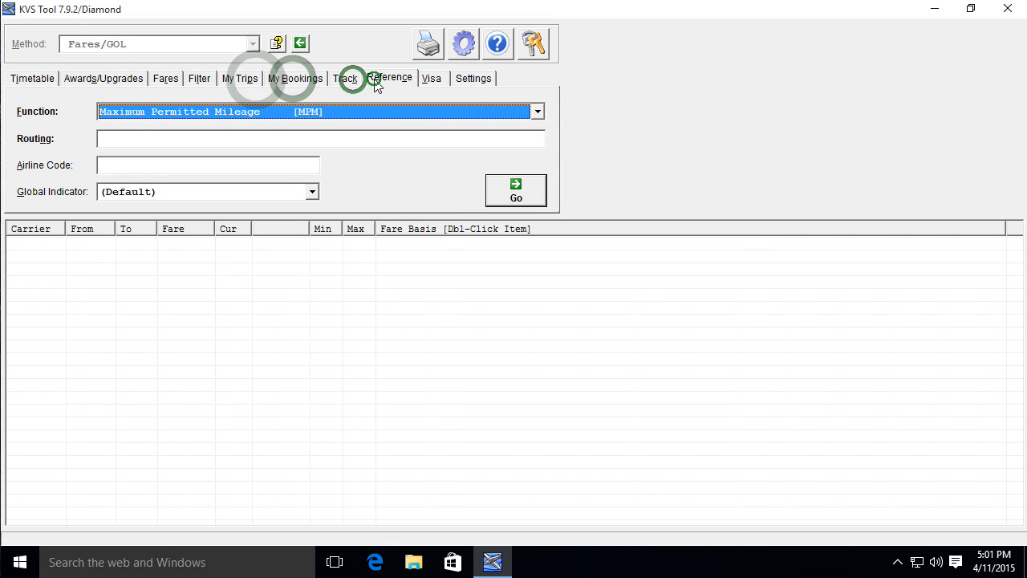
left_click(439, 79)
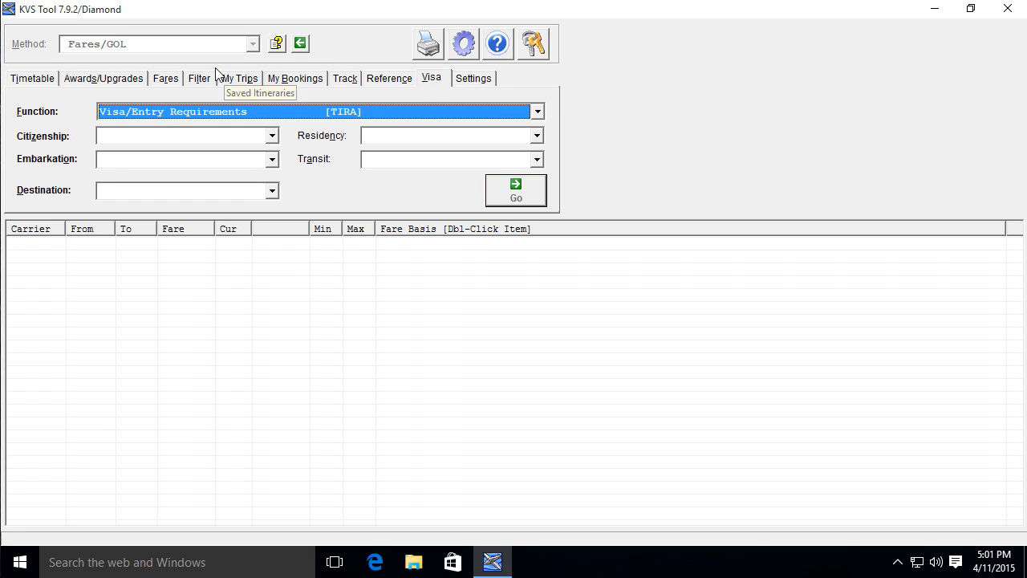
left_click(117, 82)
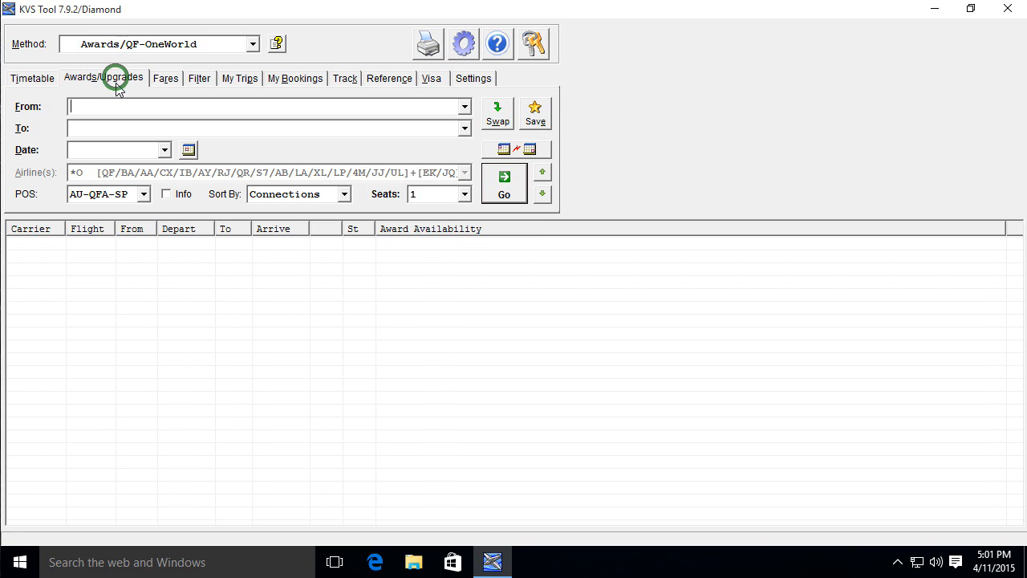
left_click(195, 82)
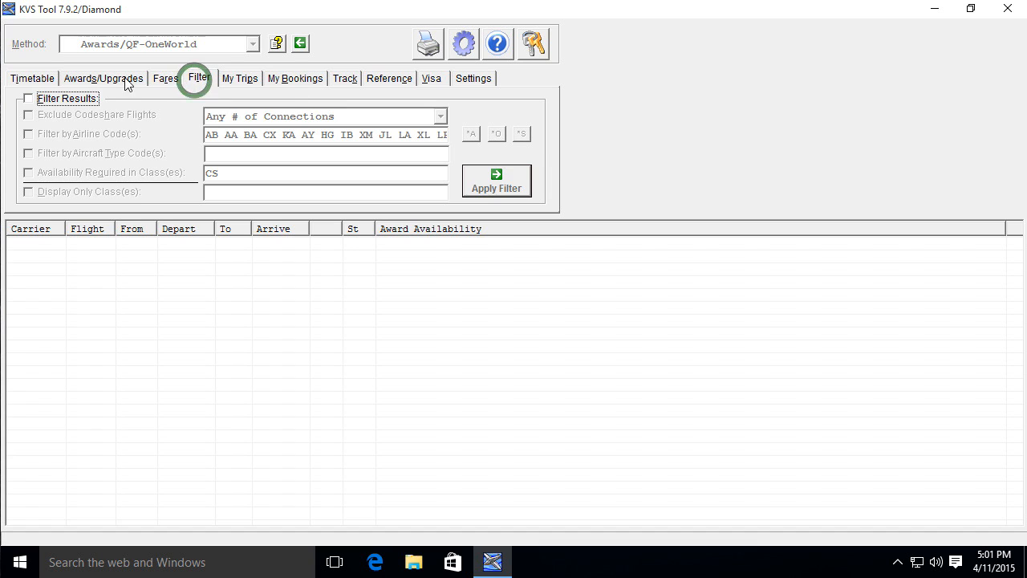
- Go to the award search and choose Awards/QF-OneWorld as the search method
left_click(109, 79)
left_click(217, 45)
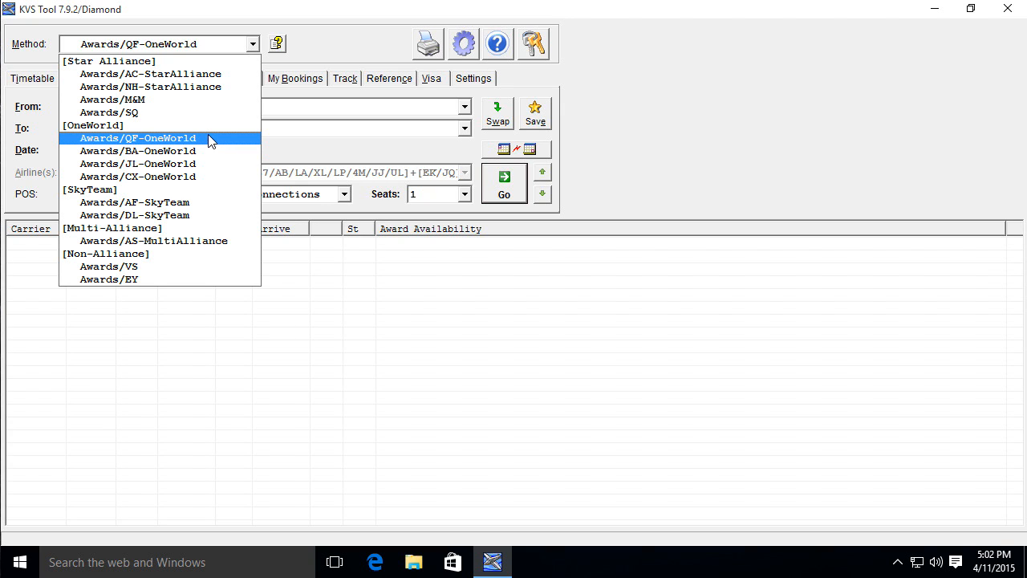
left_click(208, 137)
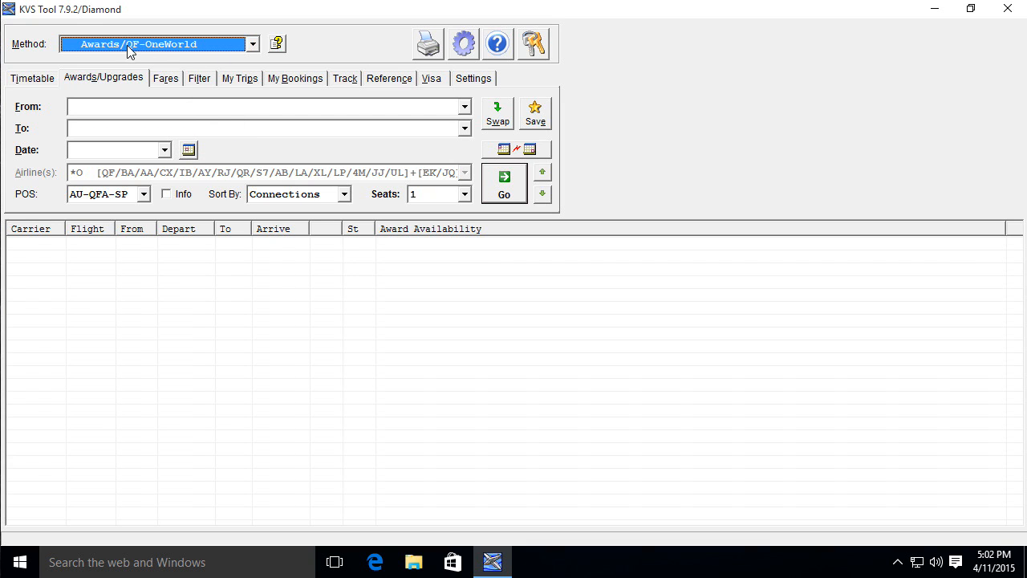
- Set the award search route from MEL to DXB with the travel date 25 Sep 2016
left_click(106, 105)
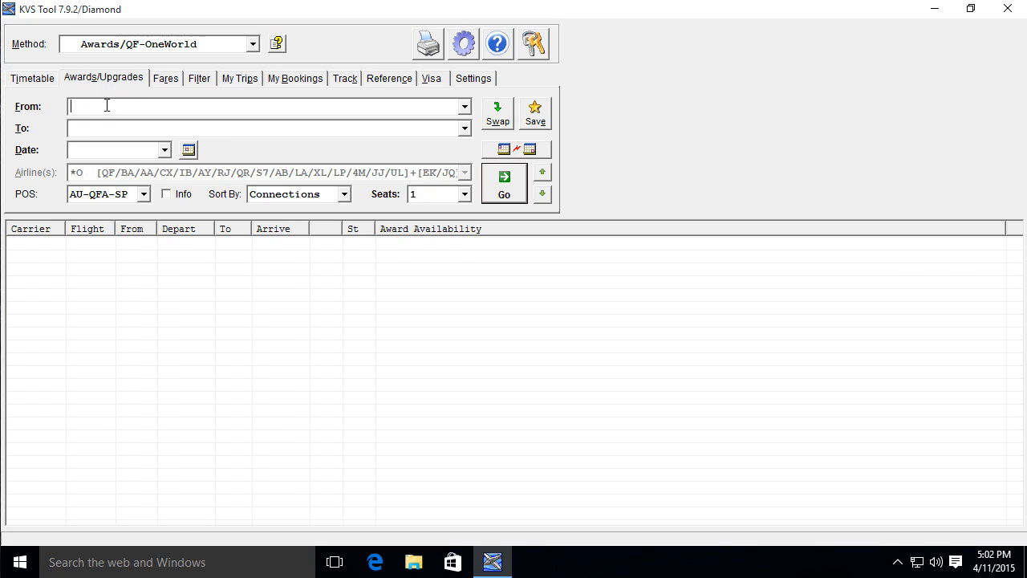
type("MEL")
key("Tab")
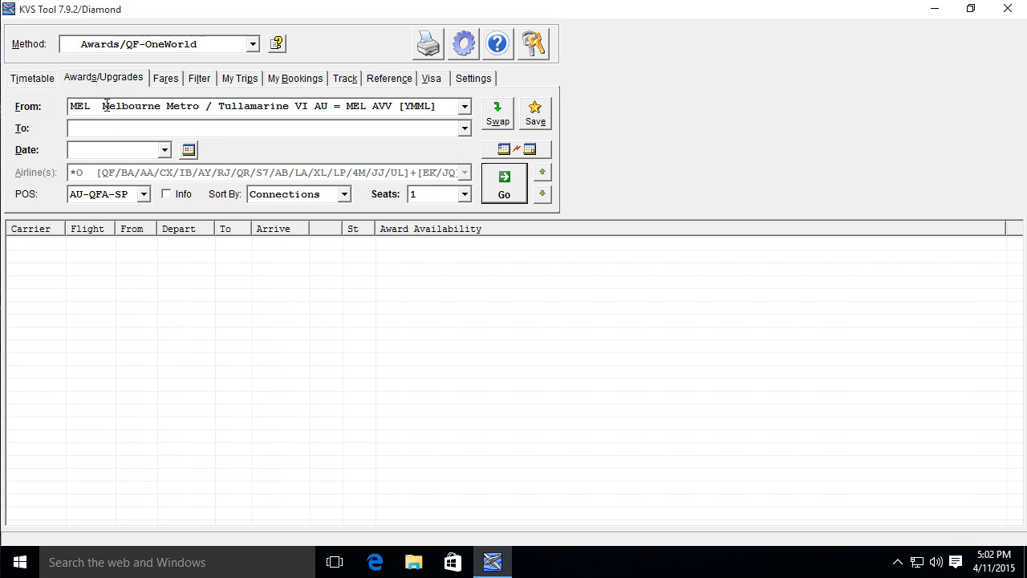
type("DXB")
key("Tab")
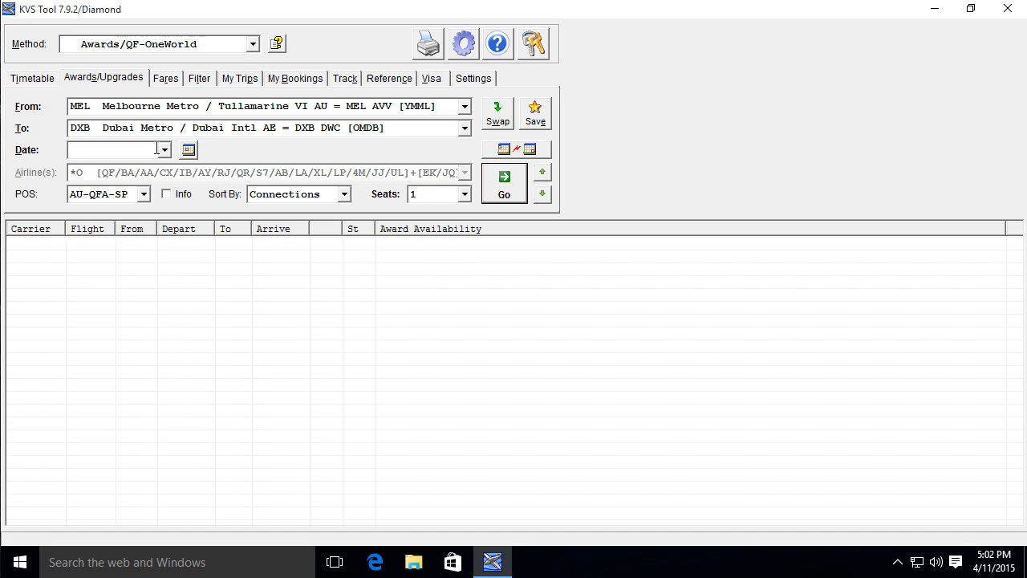
mouse_move(163, 156)
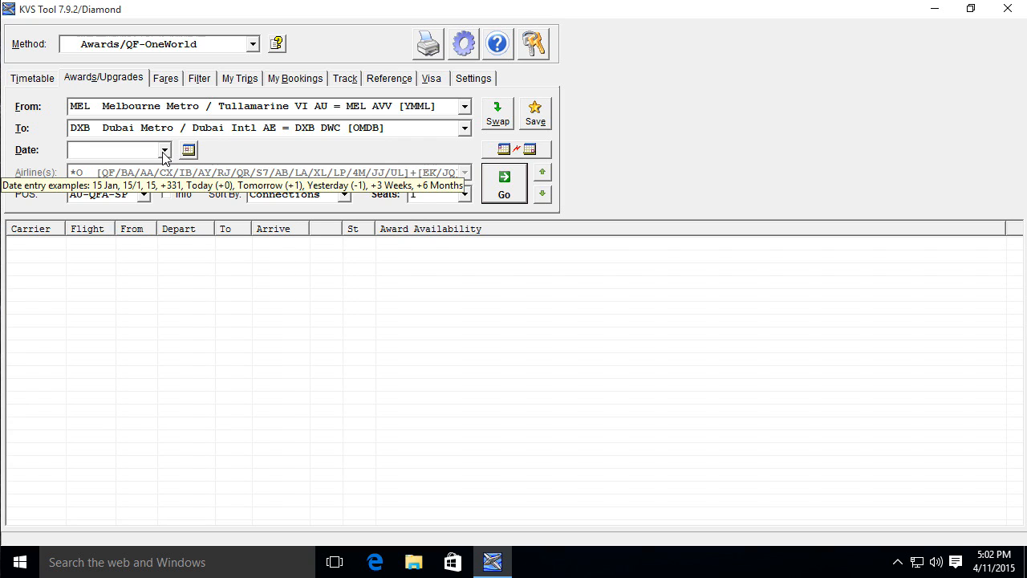
left_click(164, 153)
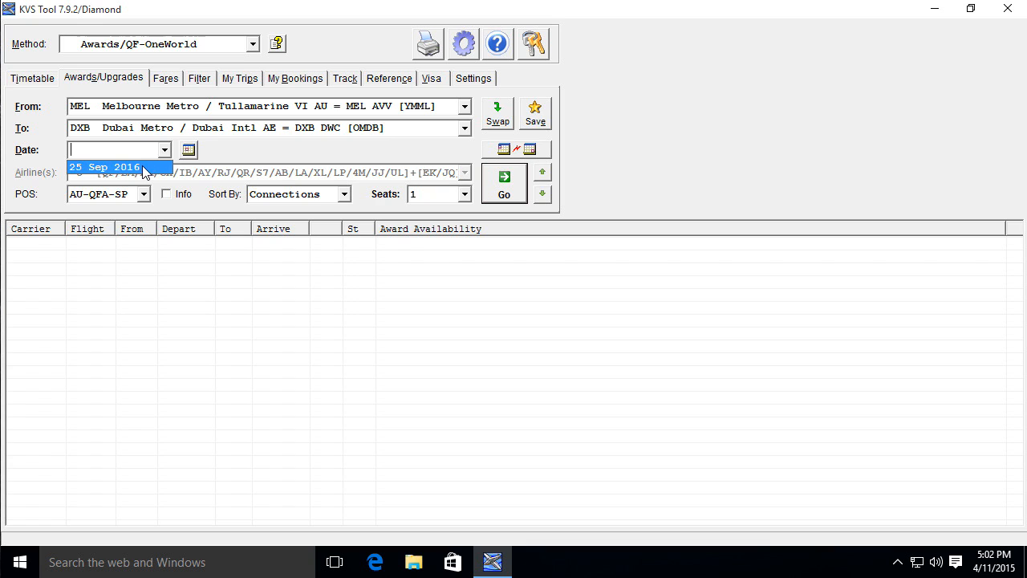
left_click(141, 168)
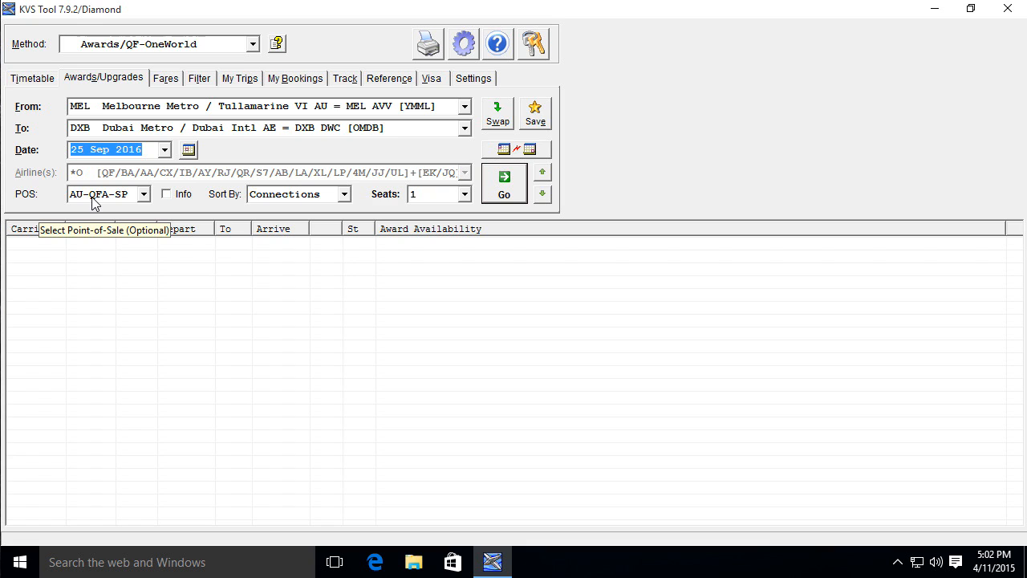
- Run the award search for 1 seat with results sorted by Connections
left_click(340, 195)
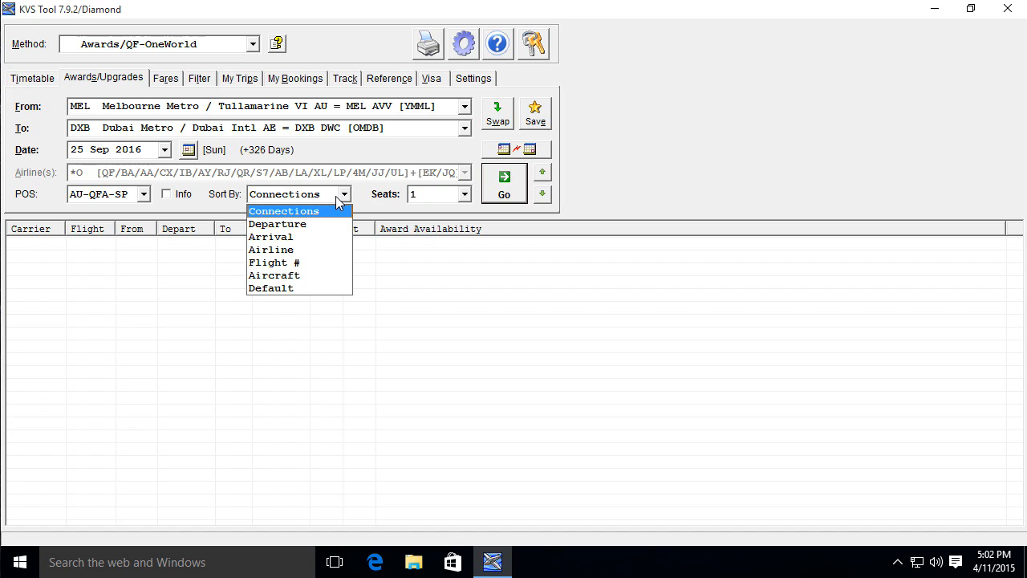
left_click(385, 193)
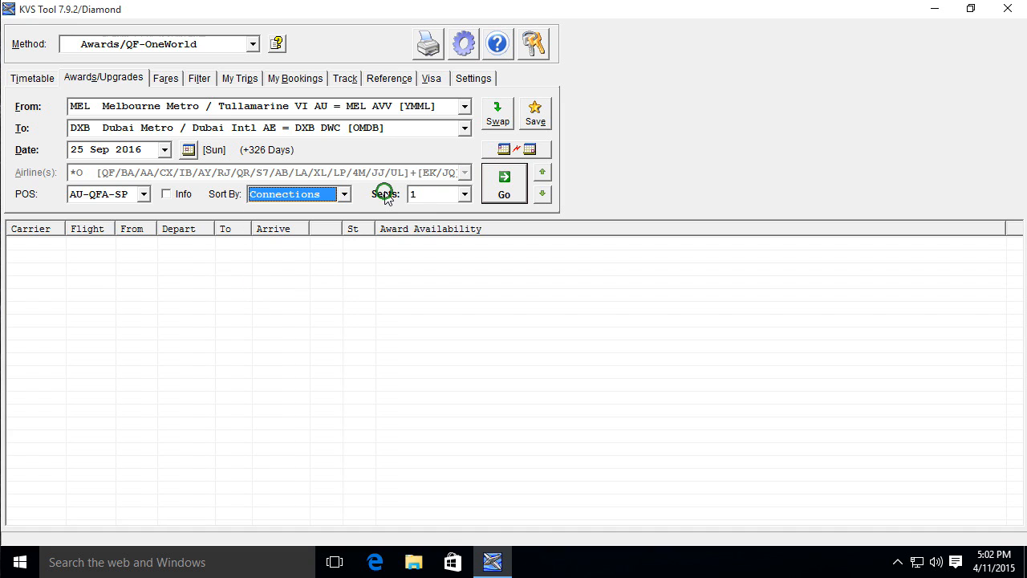
left_click(416, 196)
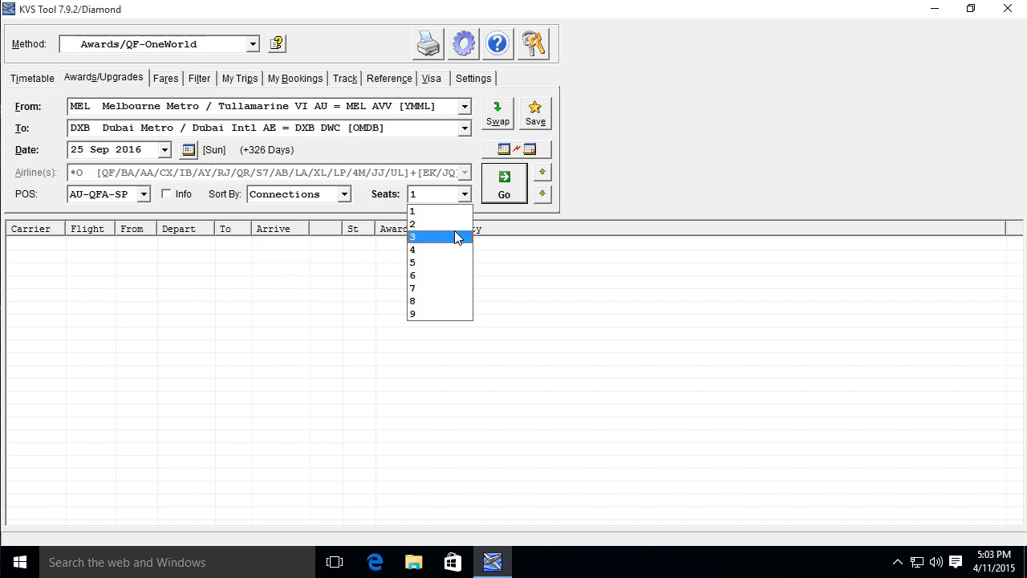
left_click(451, 212)
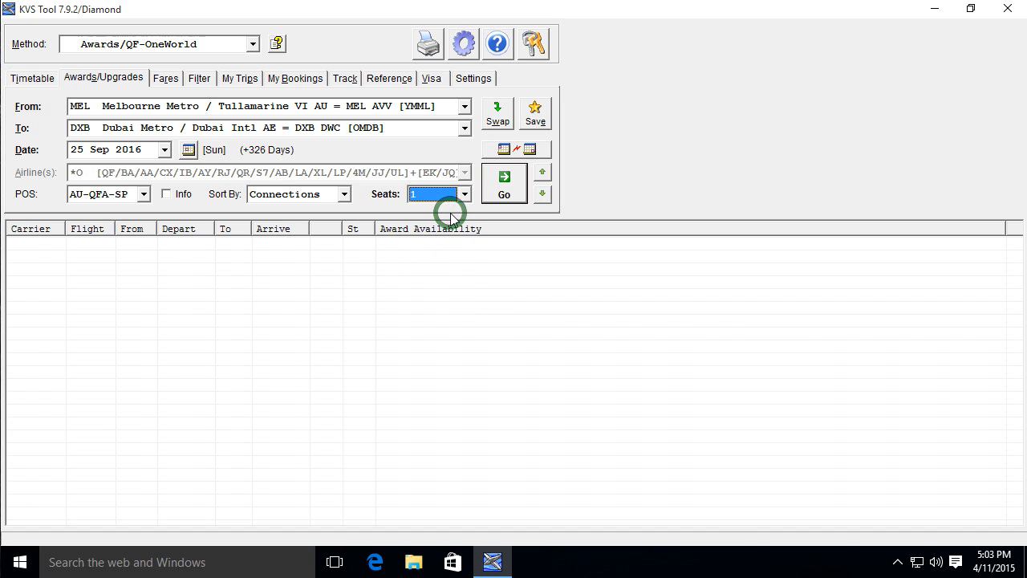
left_click(516, 185)
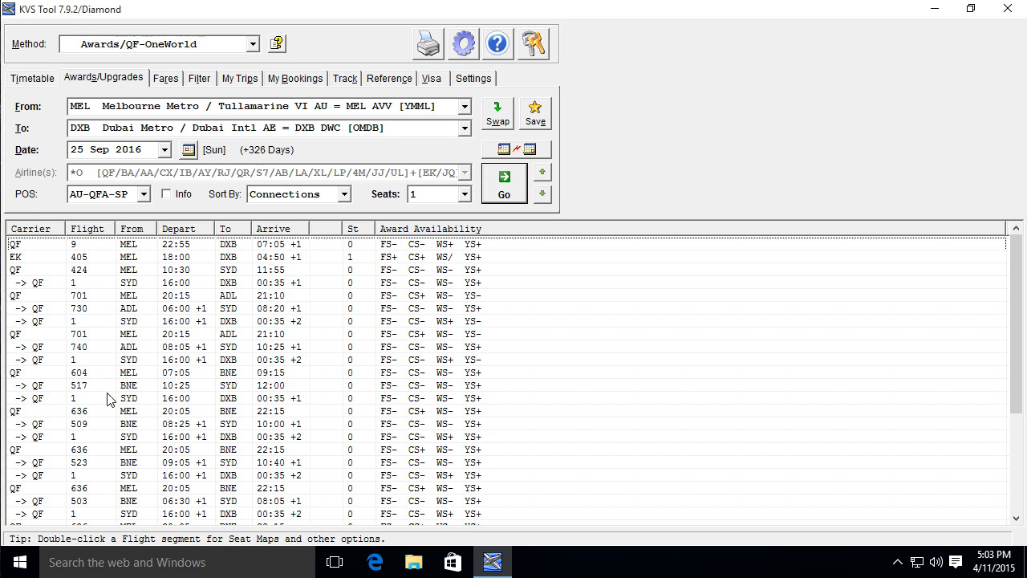
- Examine the award availability by cabin and the durations of the direct flights QF 9 and EK 405
left_click(89, 248)
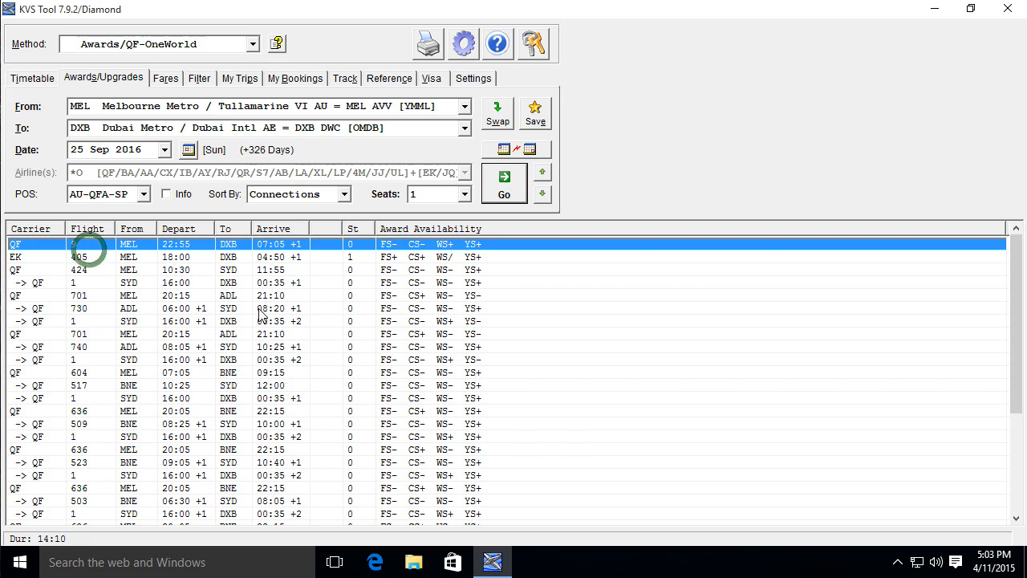
key("Down")
key("Down")
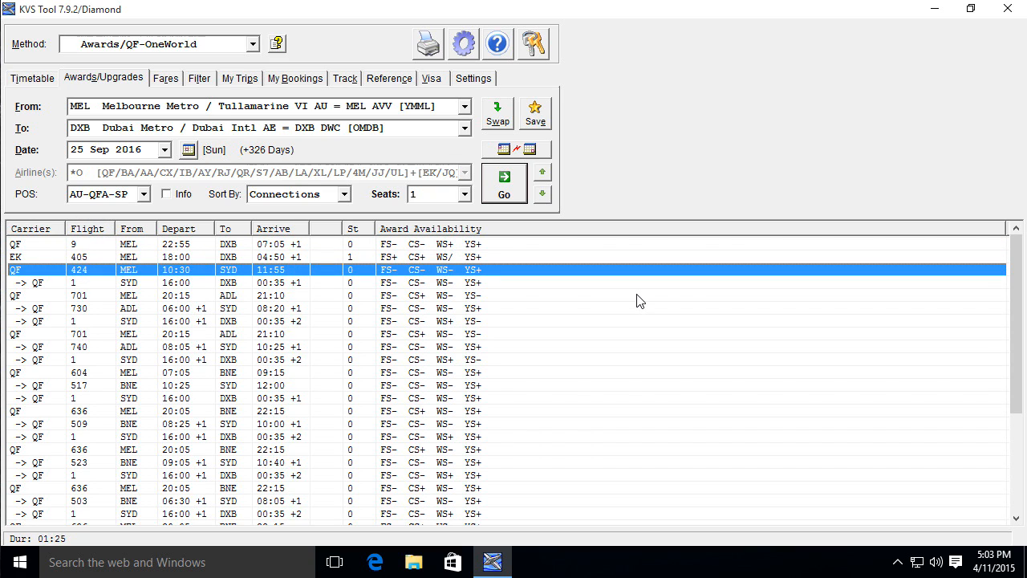
key("Up")
key("Up")
key("Down")
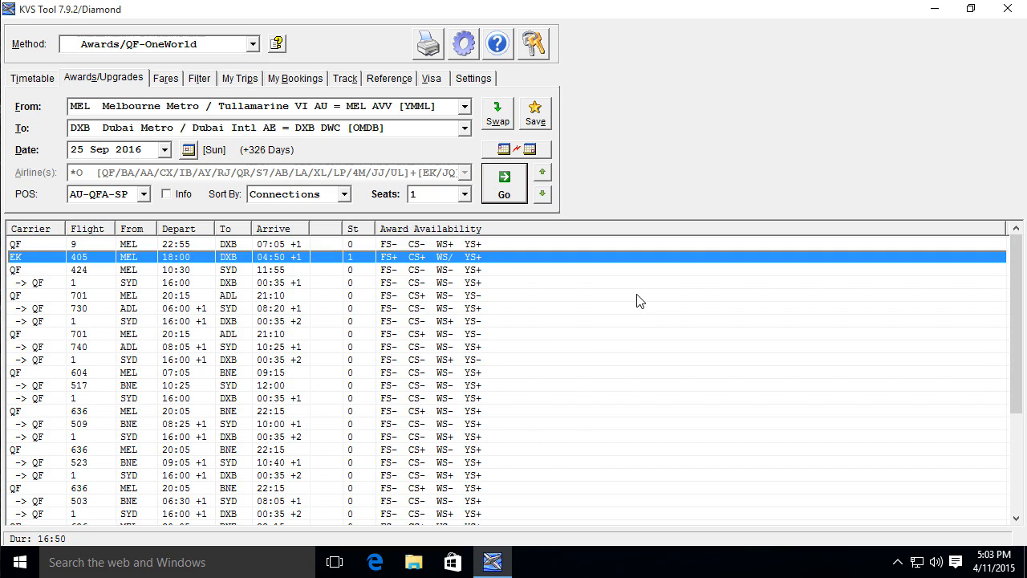
key("Up")
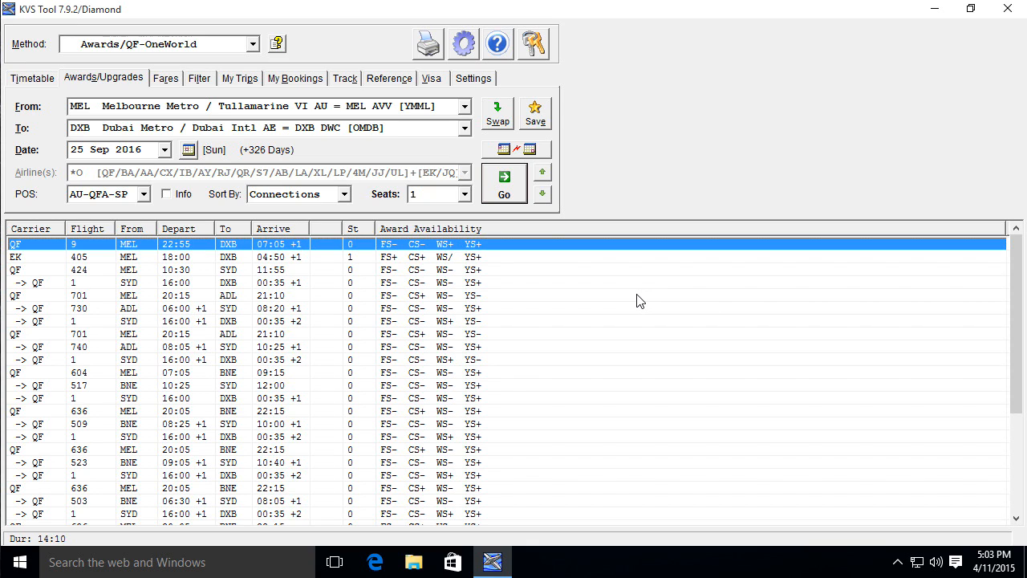
key("Down")
key("Up")
key("Down")
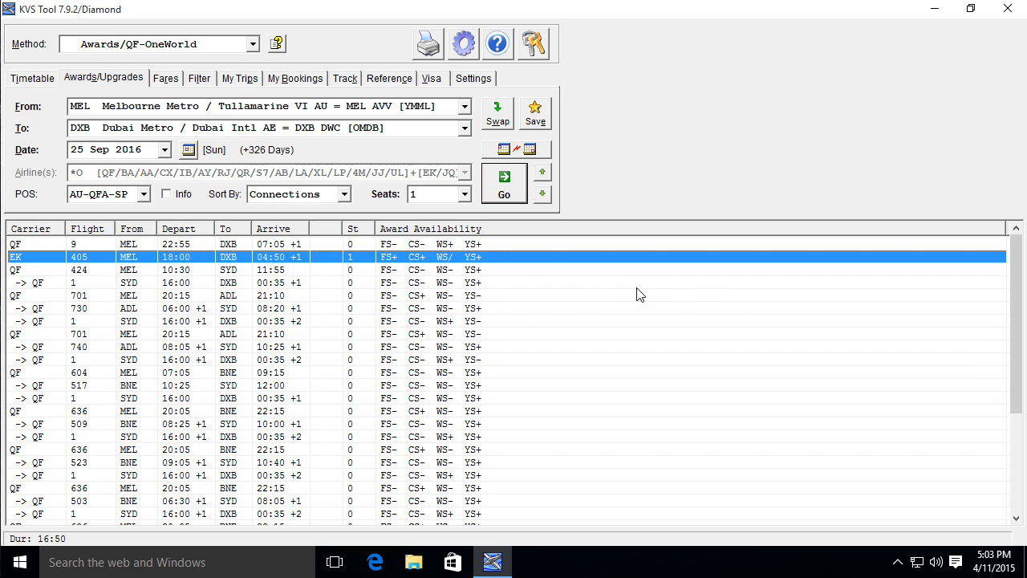
left_click(405, 244)
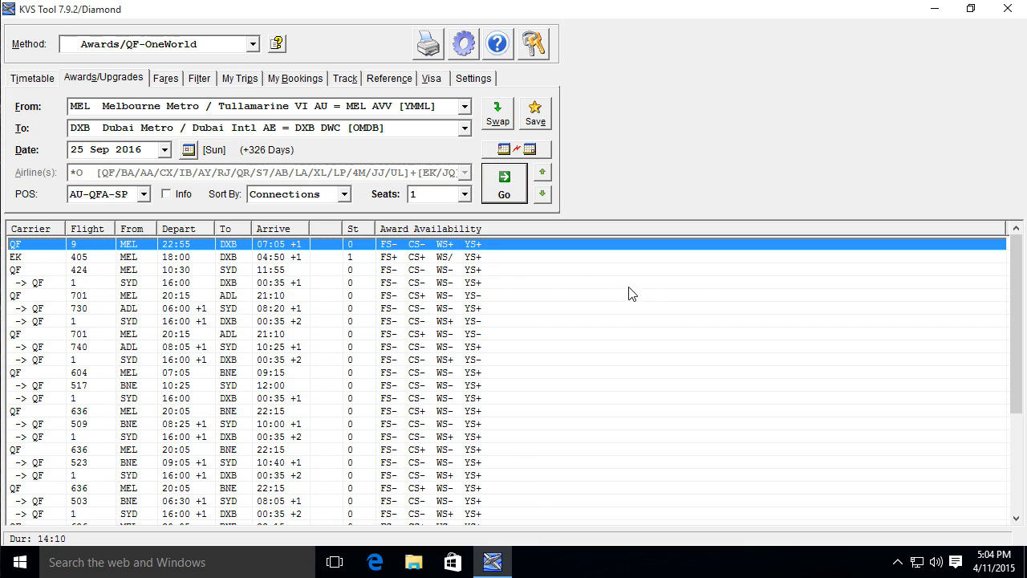
left_click(471, 256)
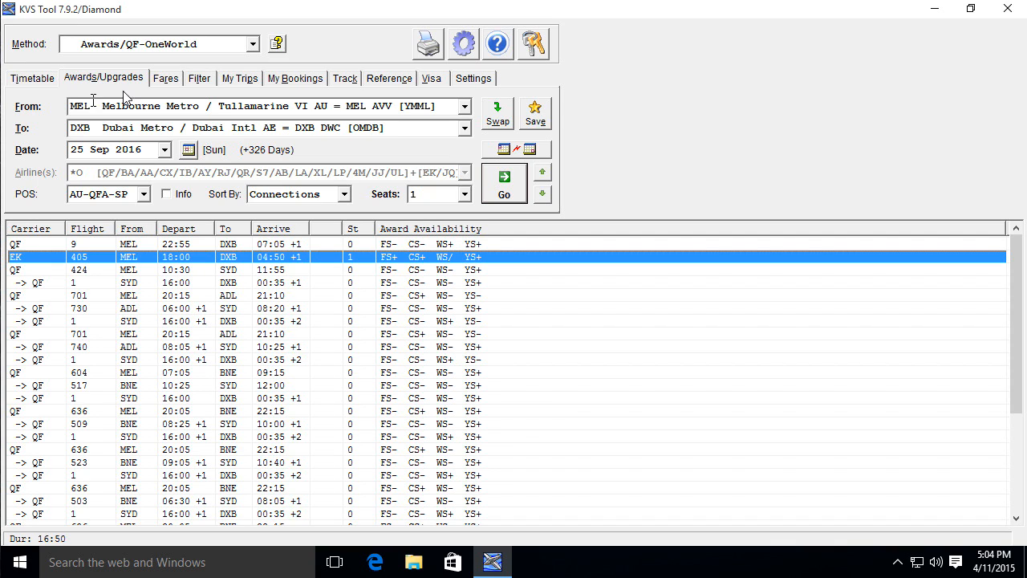
- Enable result filtering and limit the flights to Non-Stop/Direct Only
left_click(197, 81)
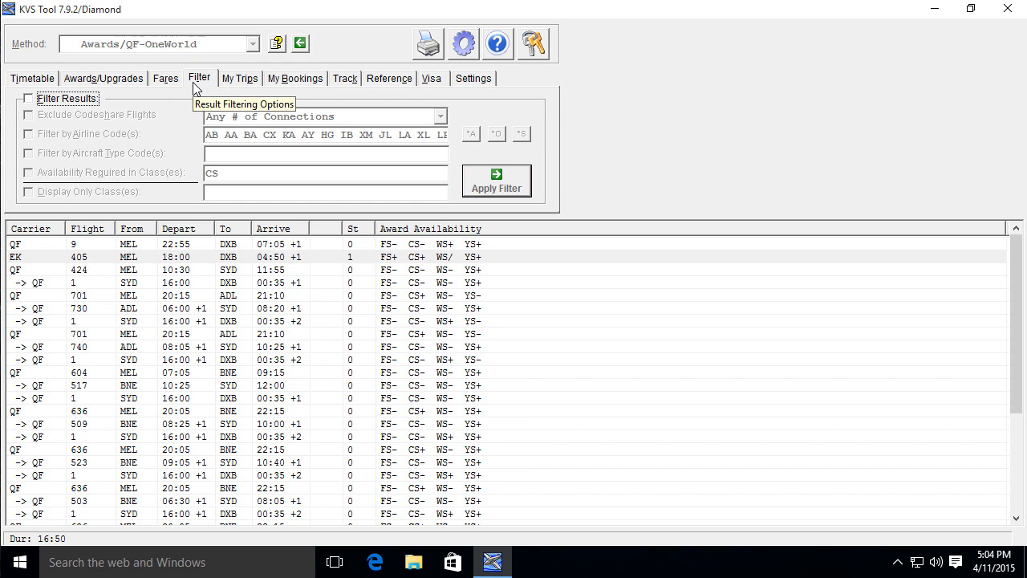
left_click(79, 99)
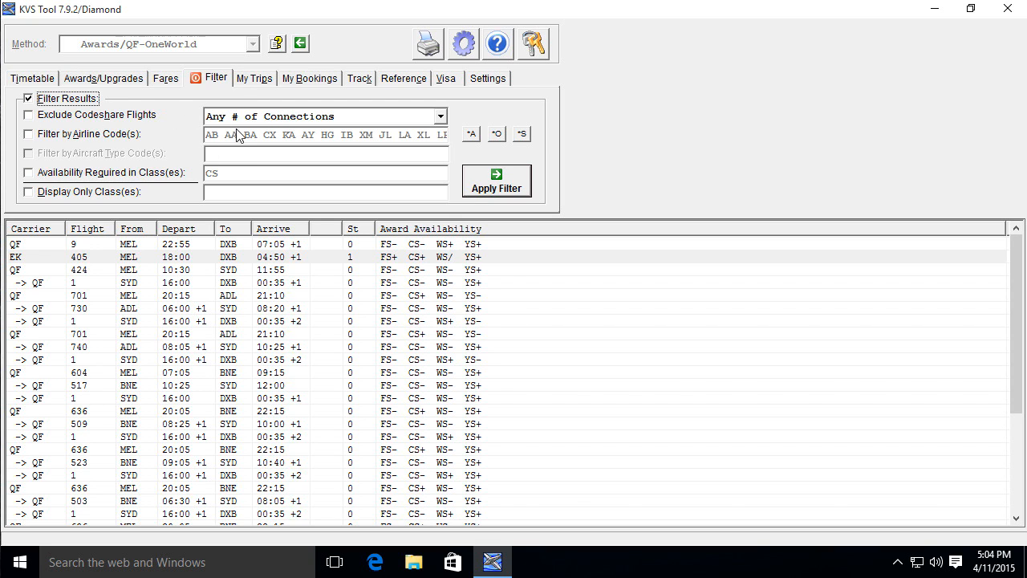
left_click(257, 119)
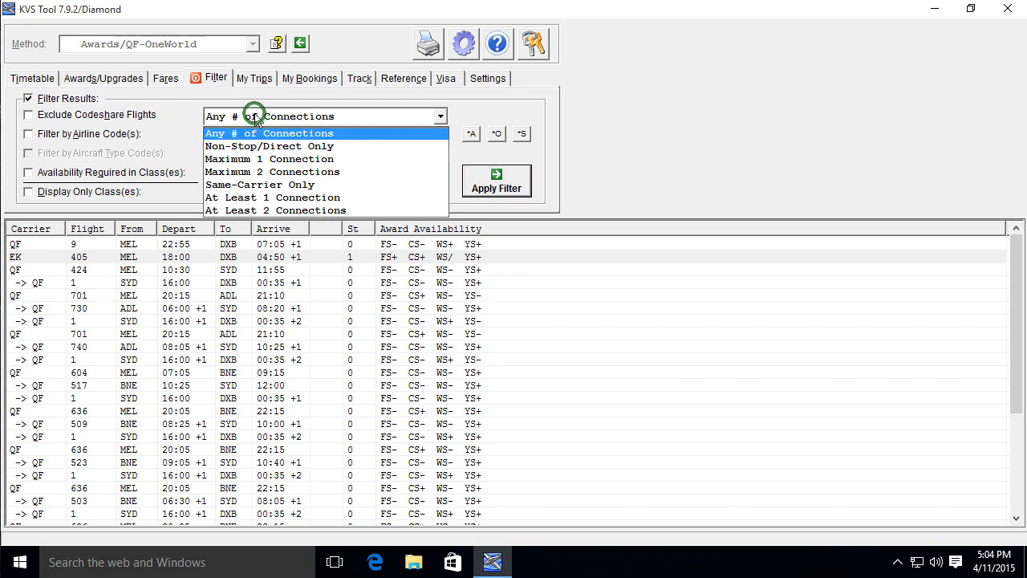
left_click(330, 146)
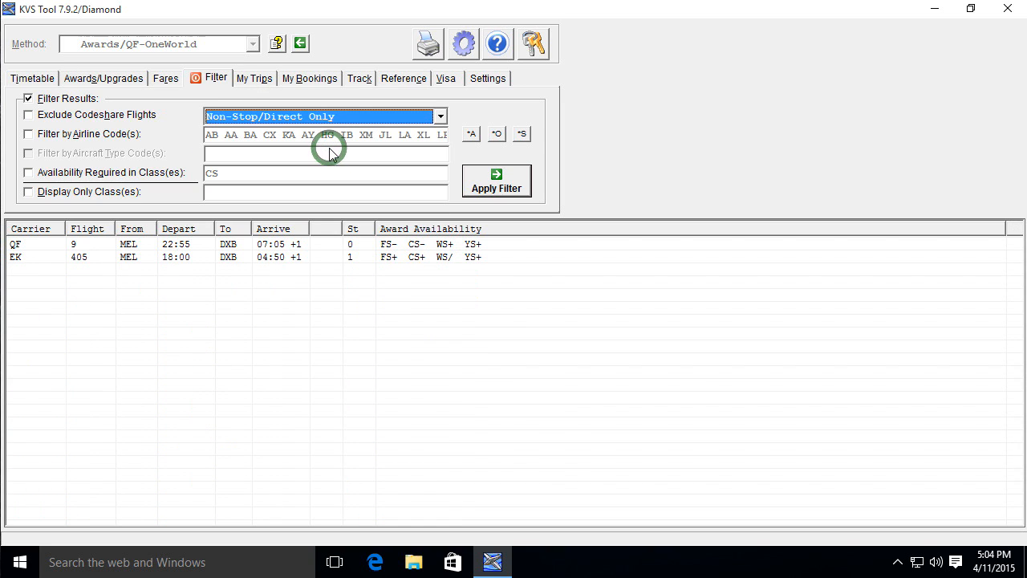
- Switch the connections filter to Any # of Connections and back to Non-Stop/Direct Only
left_click(324, 116)
left_click(301, 129)
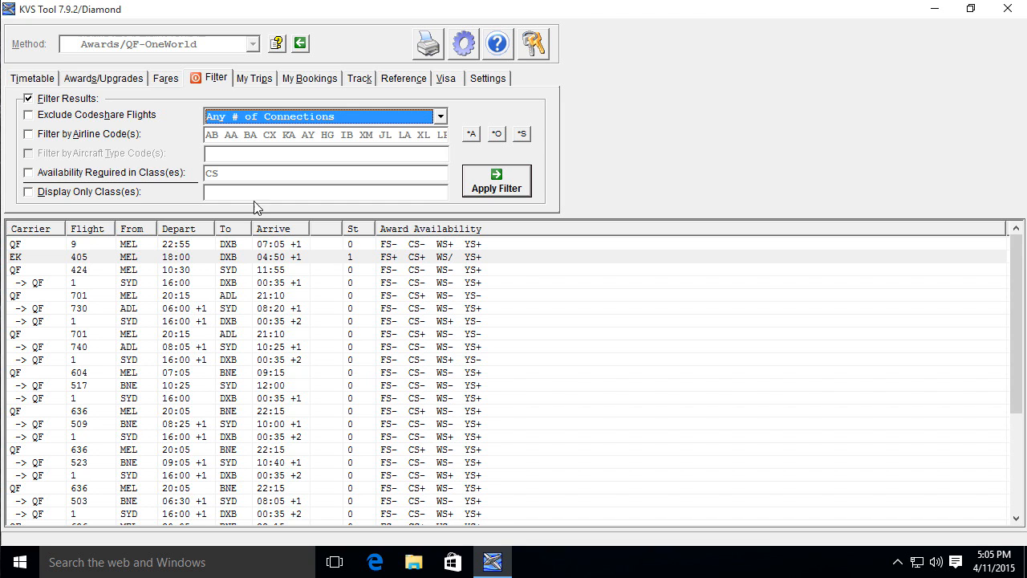
left_click(274, 119)
left_click(275, 146)
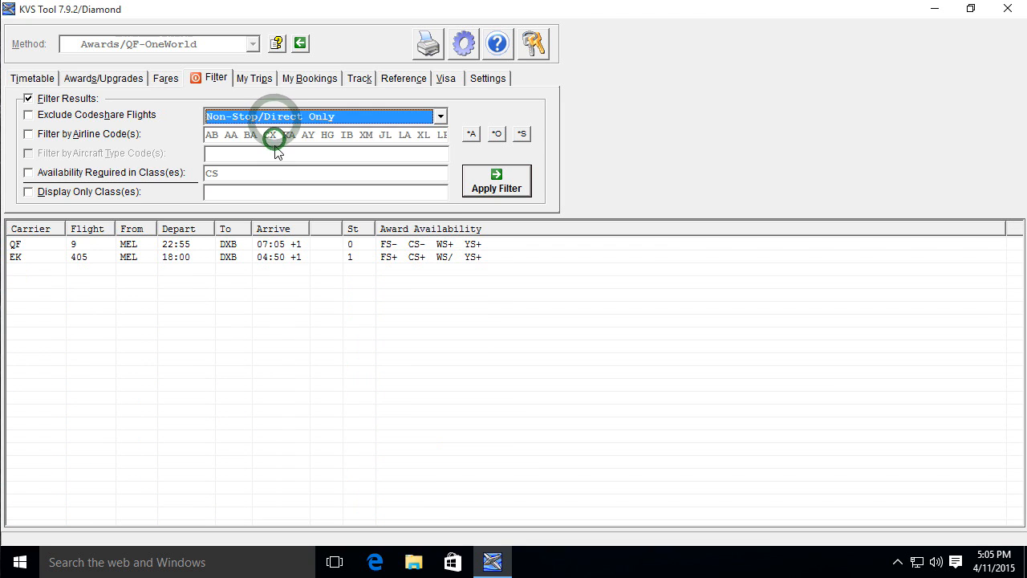
- Try the connections filter at Maximum 1 Connection and Maximum 2 Connections, and return it to Non-Stop/Direct Only
left_click(271, 116)
left_click(272, 159)
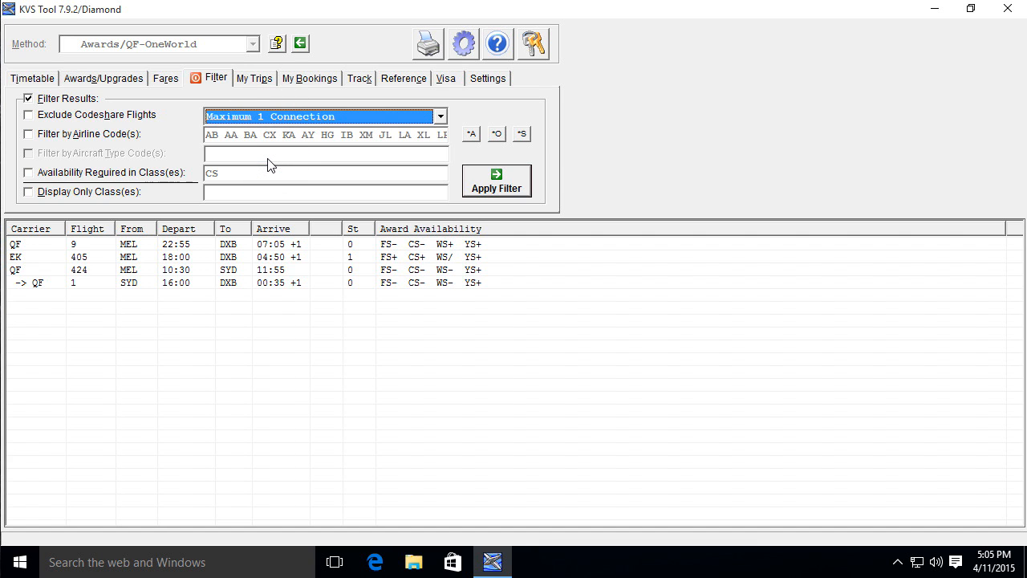
left_click(271, 115)
left_click(273, 171)
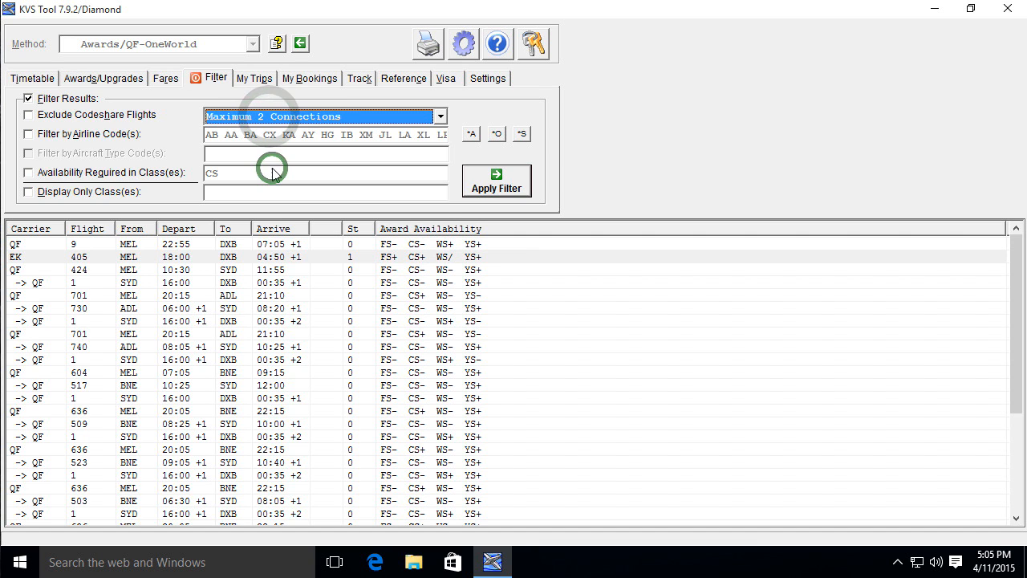
left_click(269, 116)
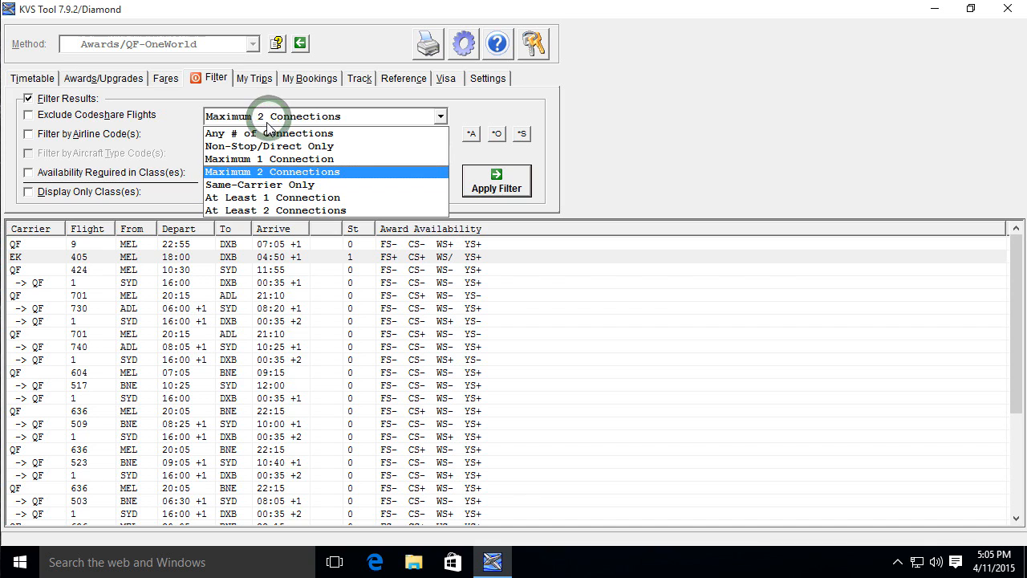
left_click(267, 145)
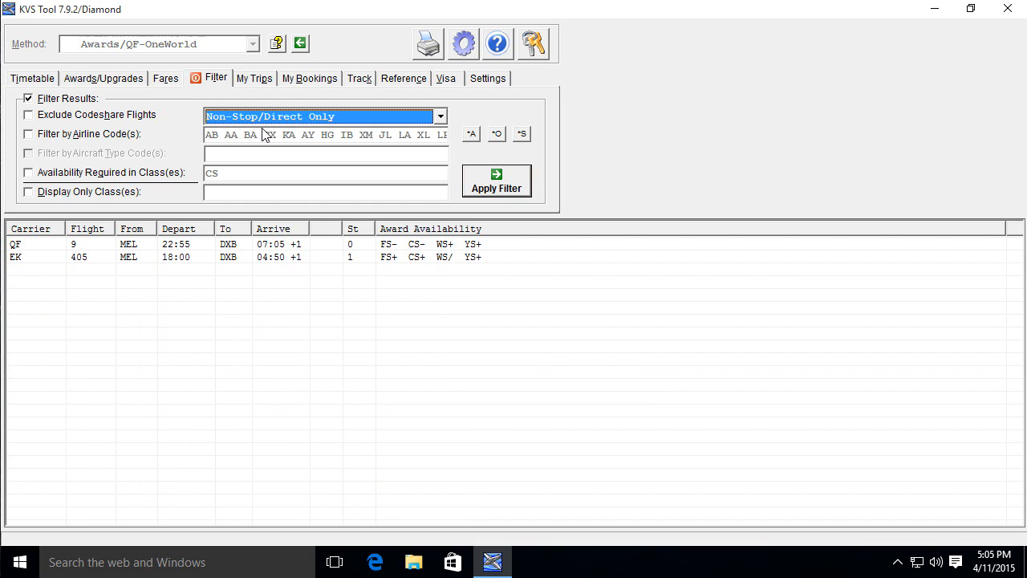
- Toggle the requirement for award availability in class CS to compare the results, and leave it enabled
left_click(60, 171)
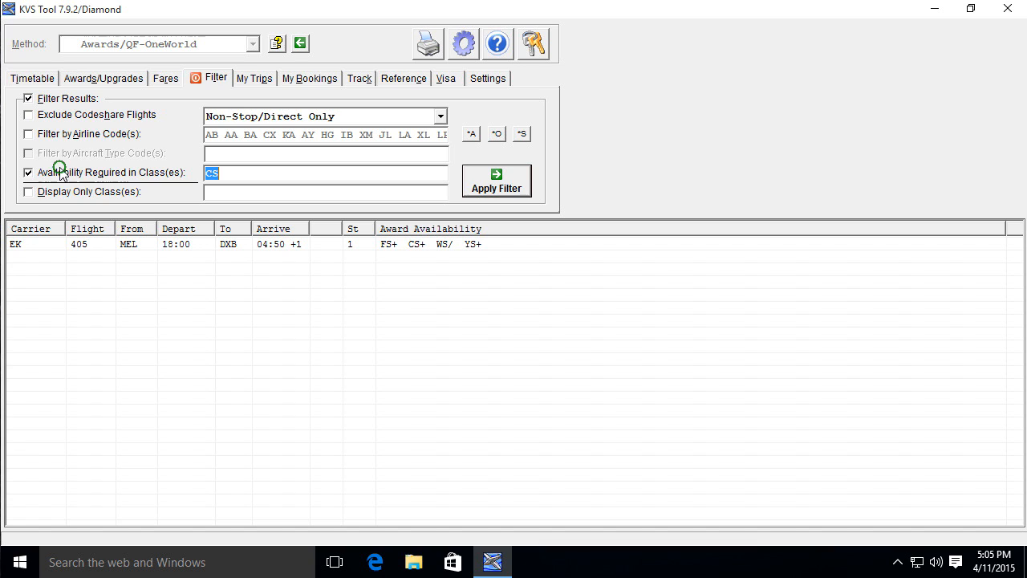
left_click(149, 171)
left_click(149, 171)
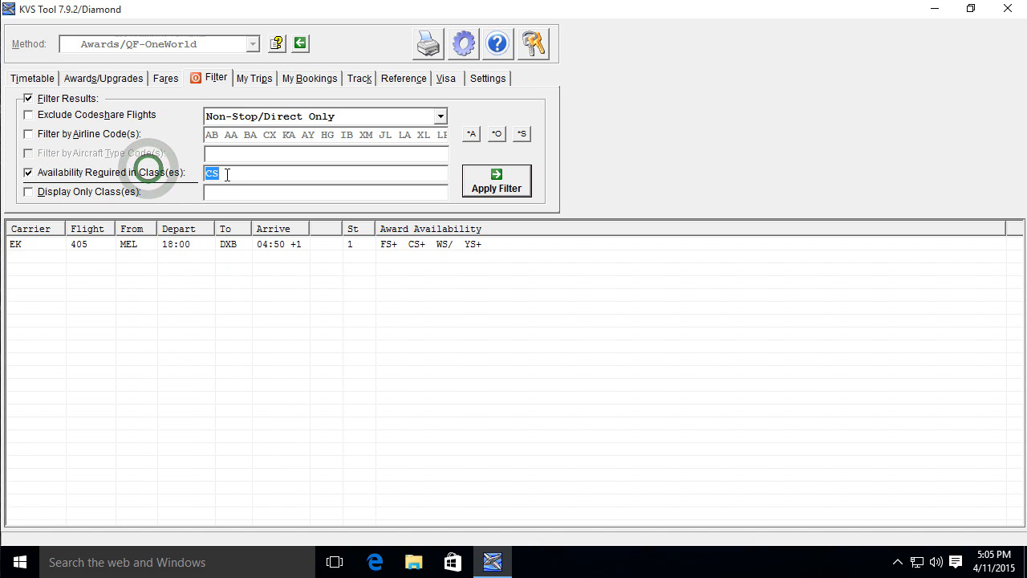
left_click(143, 170)
left_click(223, 171)
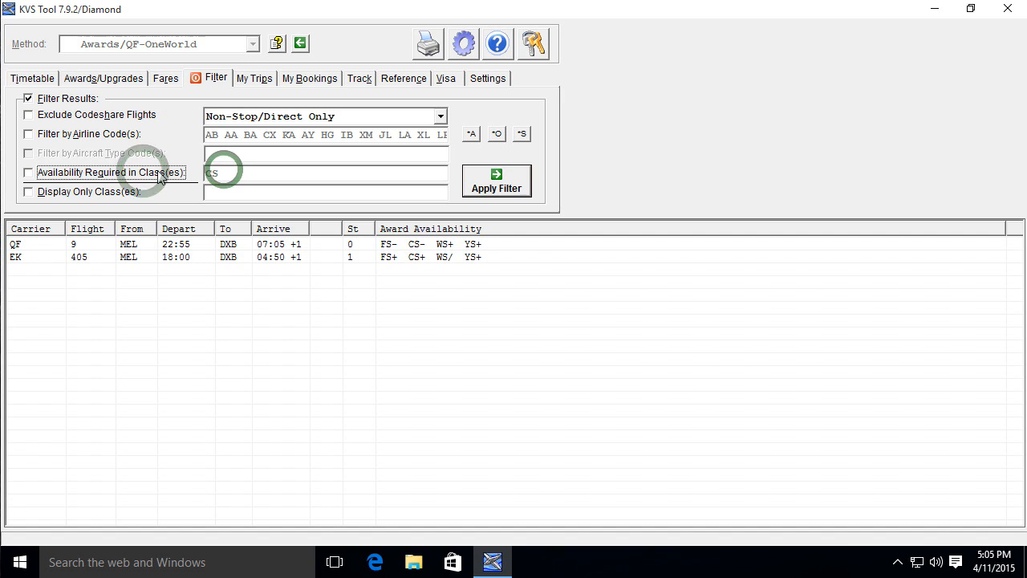
left_click(157, 174)
left_click(157, 174)
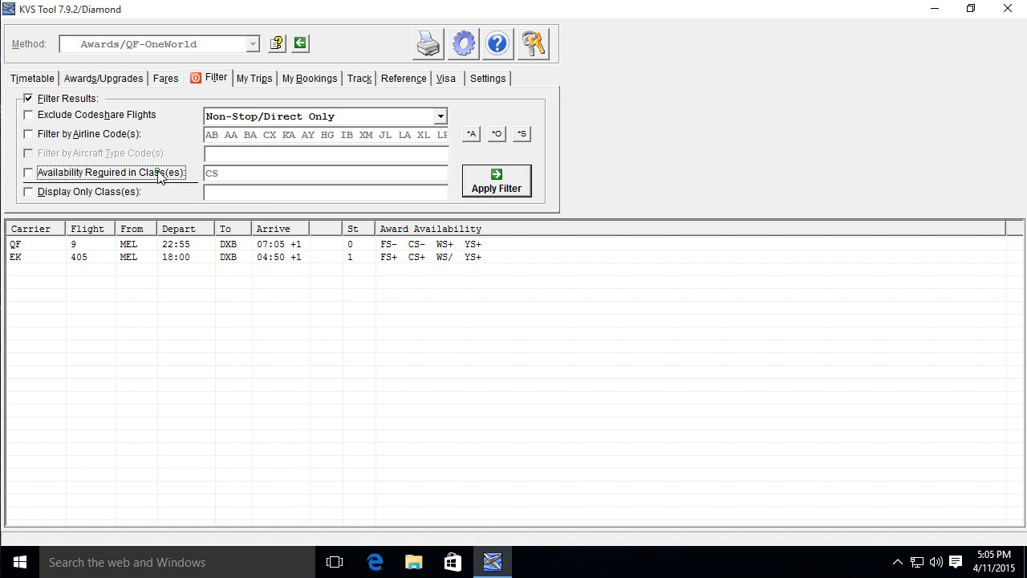
left_click(158, 173)
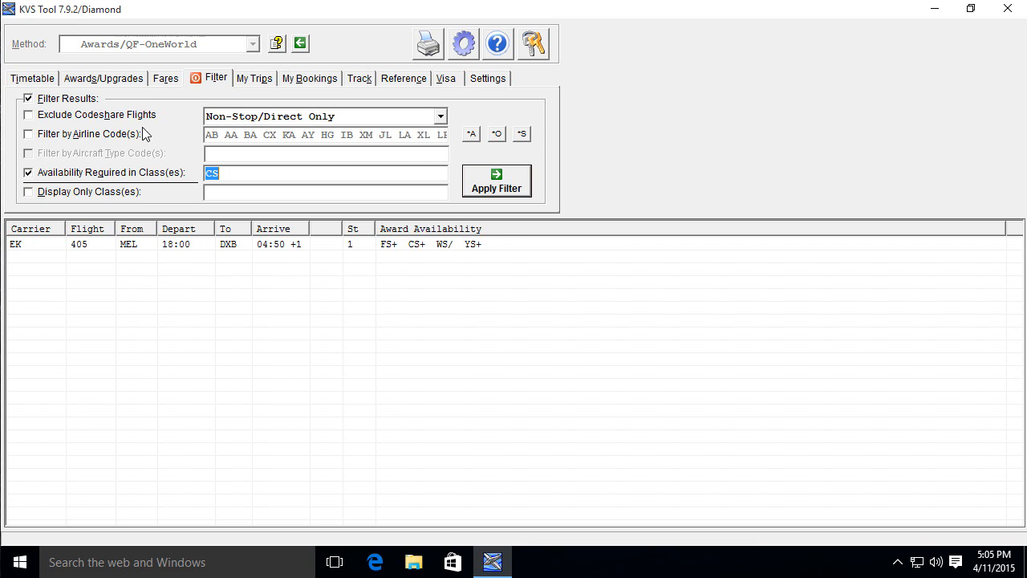
- Enable the airline code filter, try it with QF and EK, and set it to all OneWorld airlines (*O)
left_click(144, 134)
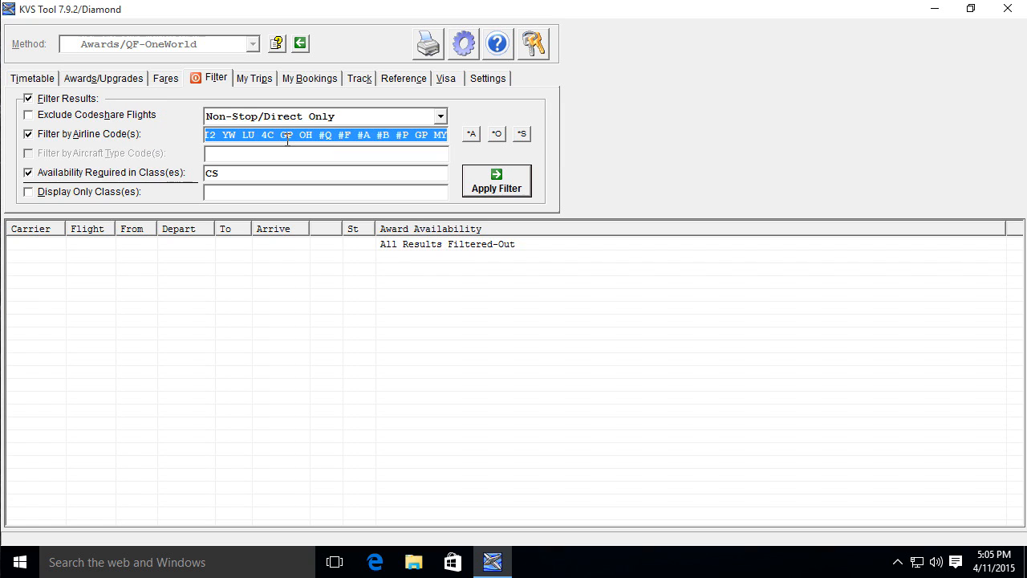
type("QF")
key("Tab")
left_click(313, 136)
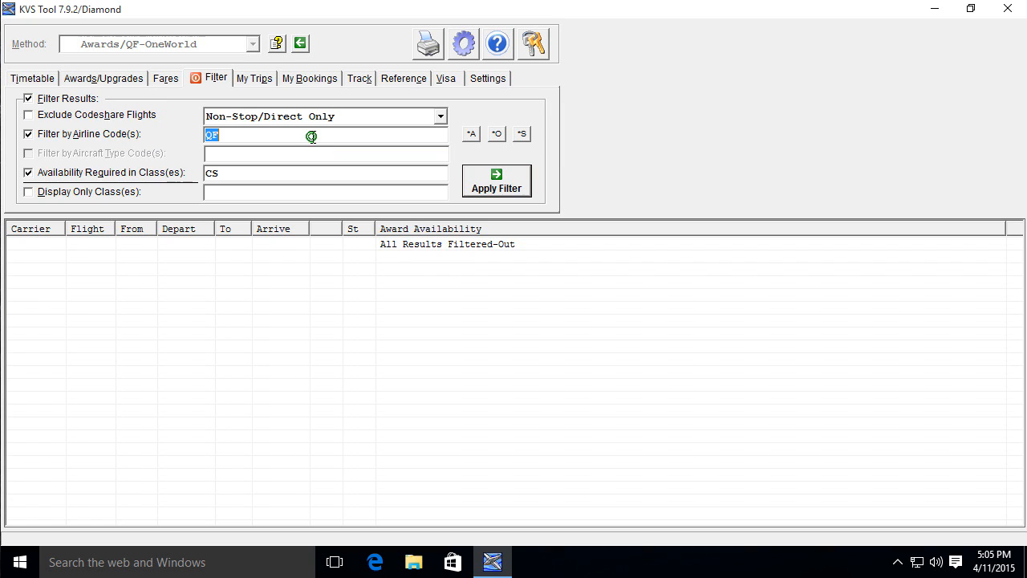
type("EK")
key("Tab")
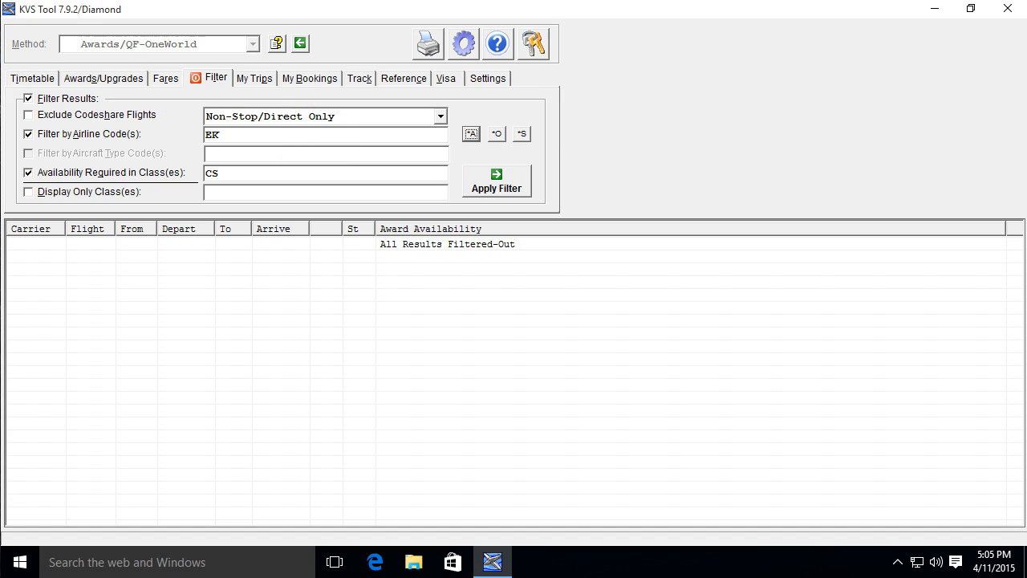
left_click(486, 185)
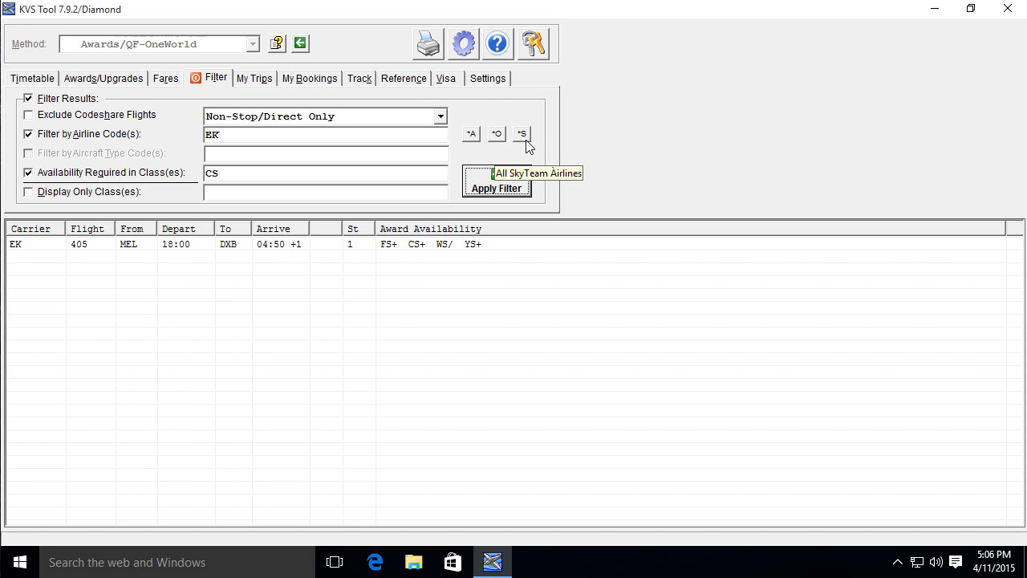
left_click(497, 133)
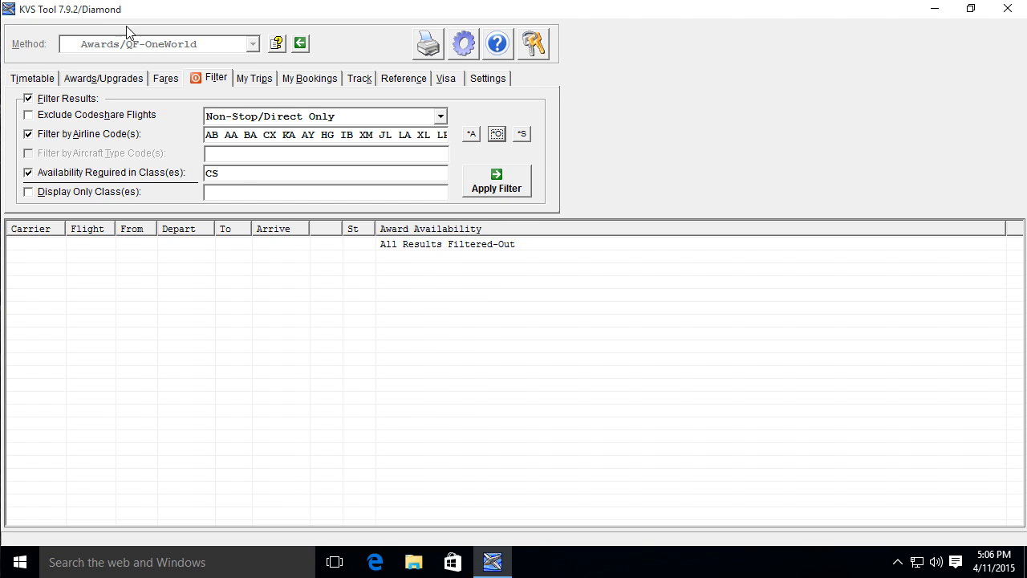
- Run a Power Search for awards from 26 Sep 2016 with a range of +30 days, and select flight QF 9 to view its duration
left_click(102, 79)
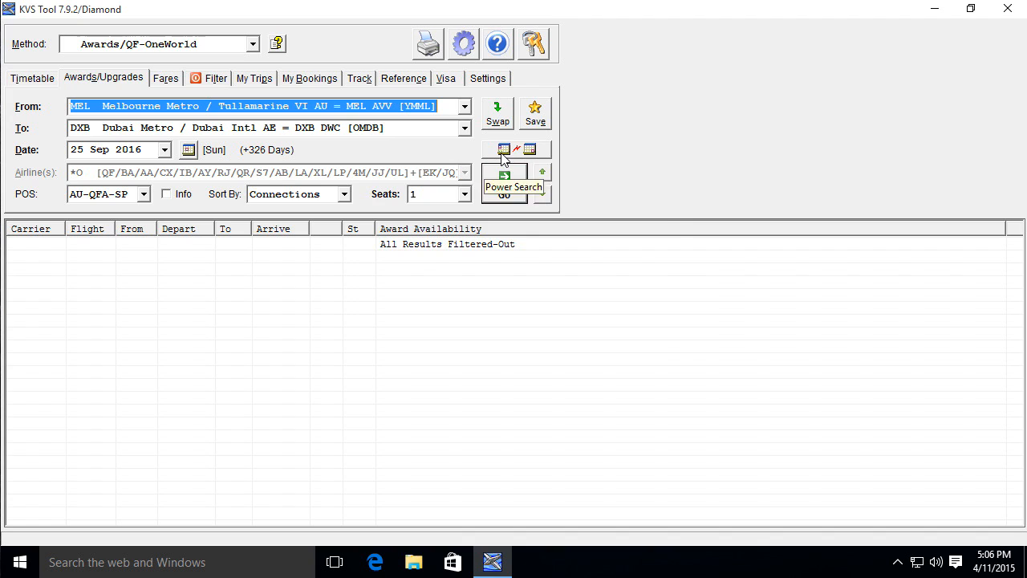
left_click(504, 150)
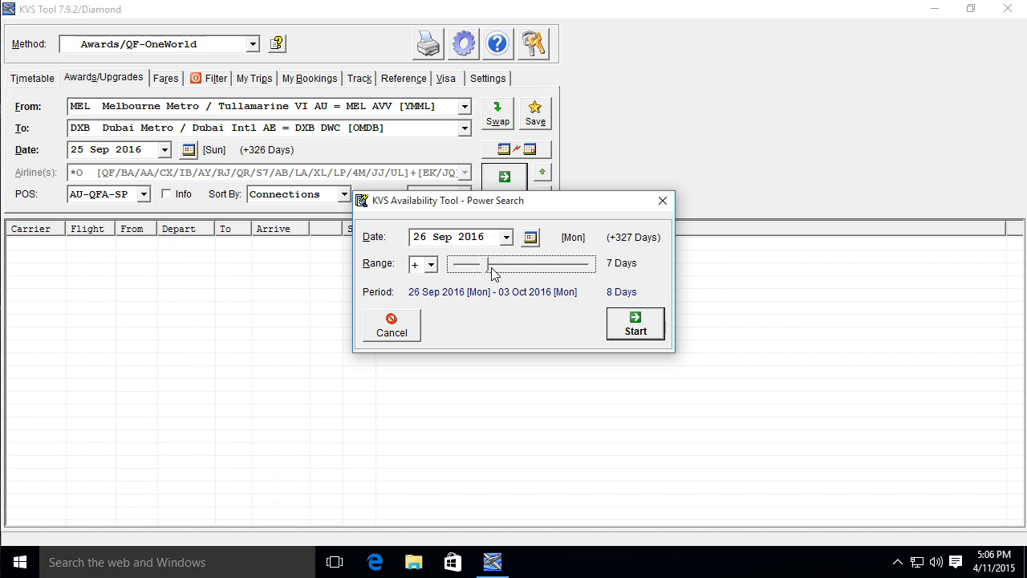
left_click_drag(492, 272, 602, 267)
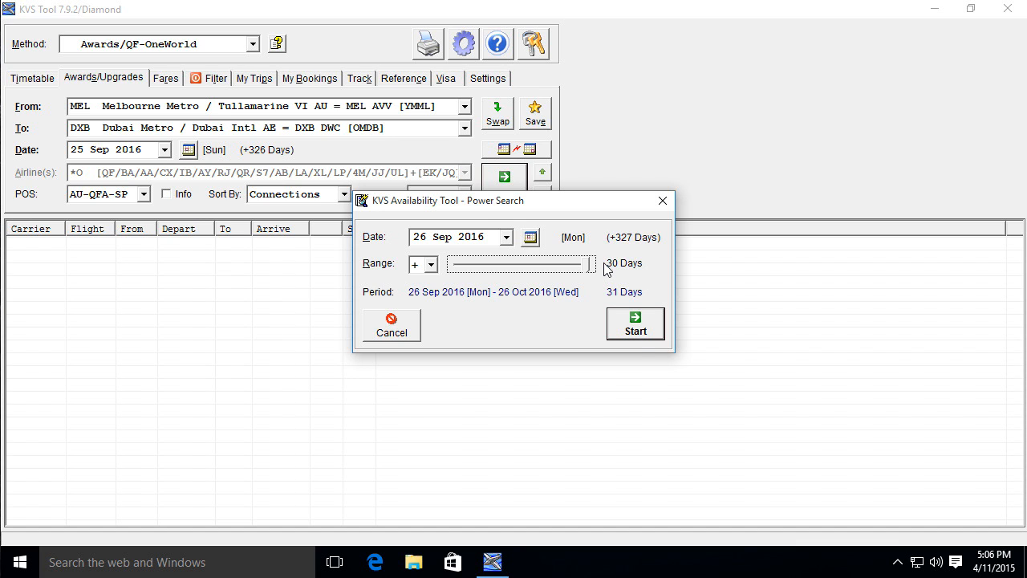
left_click(636, 325)
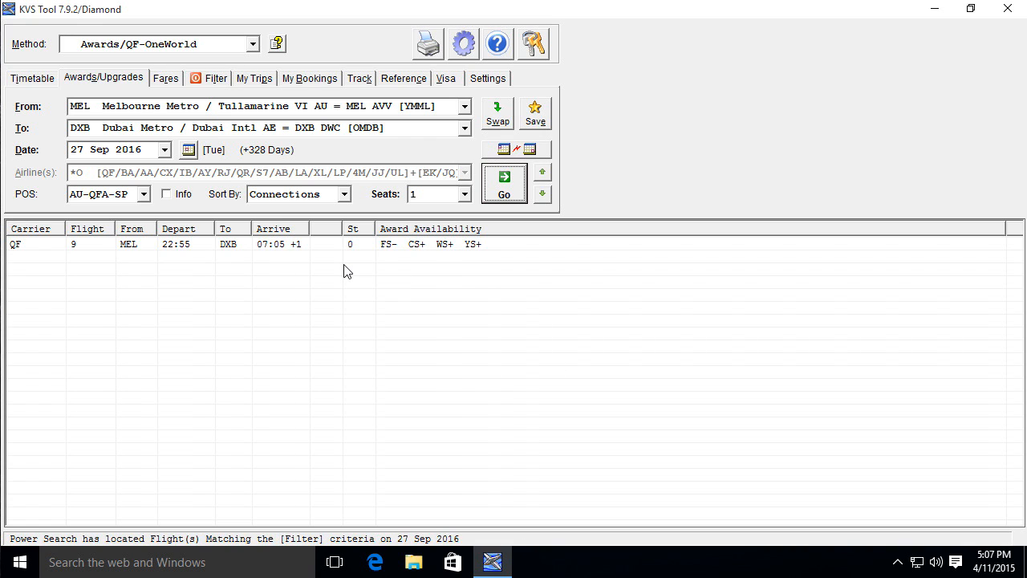
left_click(344, 244)
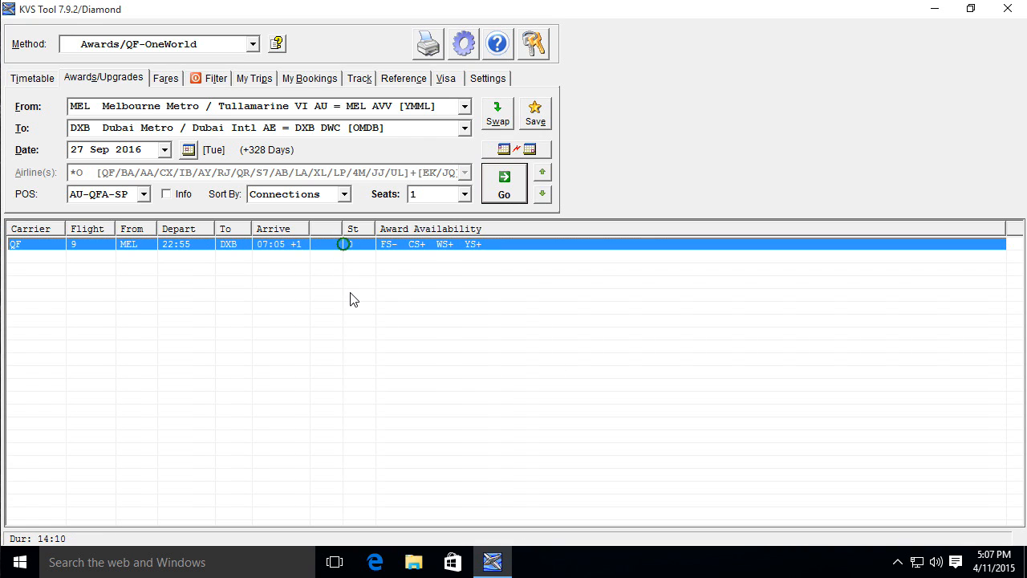